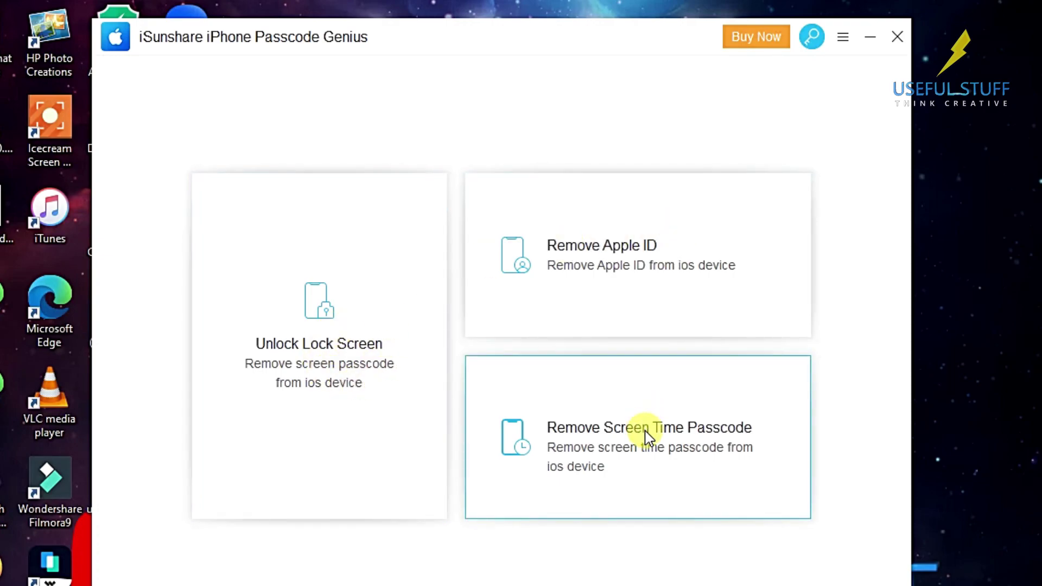
Choose the lock screen passcode removal feature from the iSunshare page.
{"action": "left_click", "coordinate": [342, 361]}
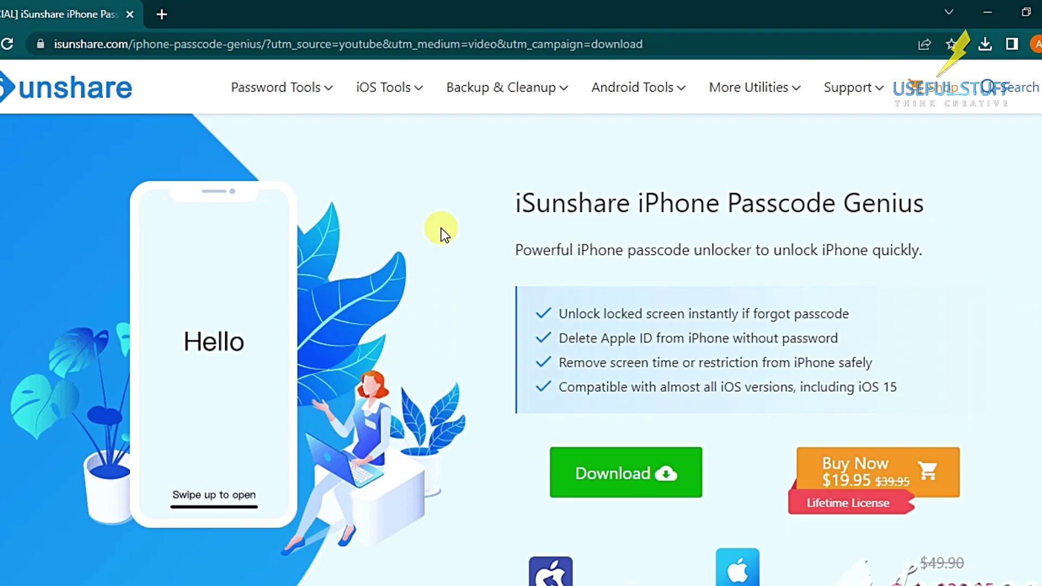
{"action": "scroll", "coordinate": [476, 419], "scroll_direction": "down", "scroll_amount": 5}
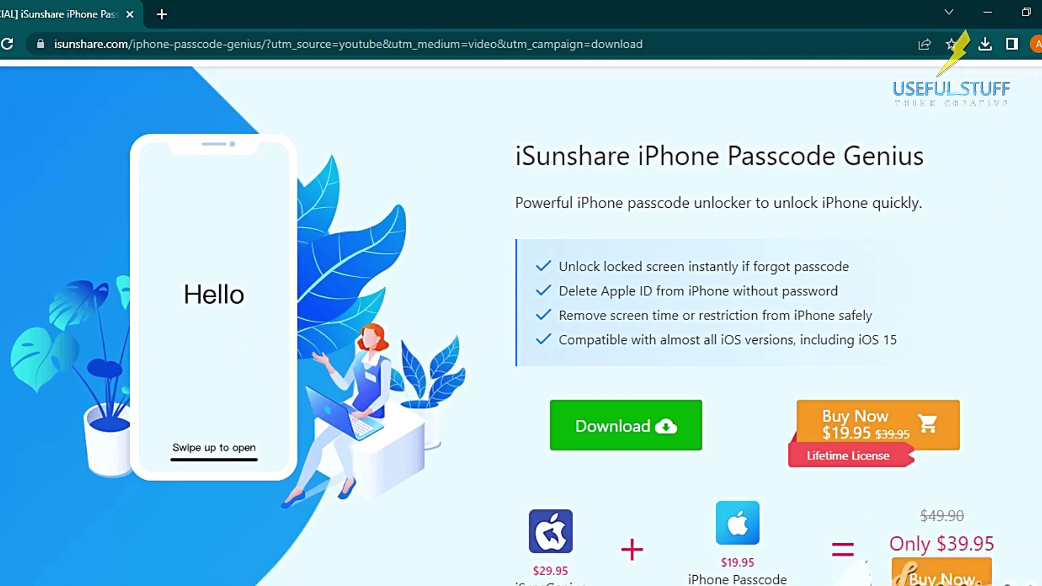
{"action": "scroll", "coordinate": [521, 326], "scroll_direction": "down", "scroll_amount": 5}
{"action": "scroll", "coordinate": [521, 325], "scroll_direction": "up", "scroll_amount": 2}
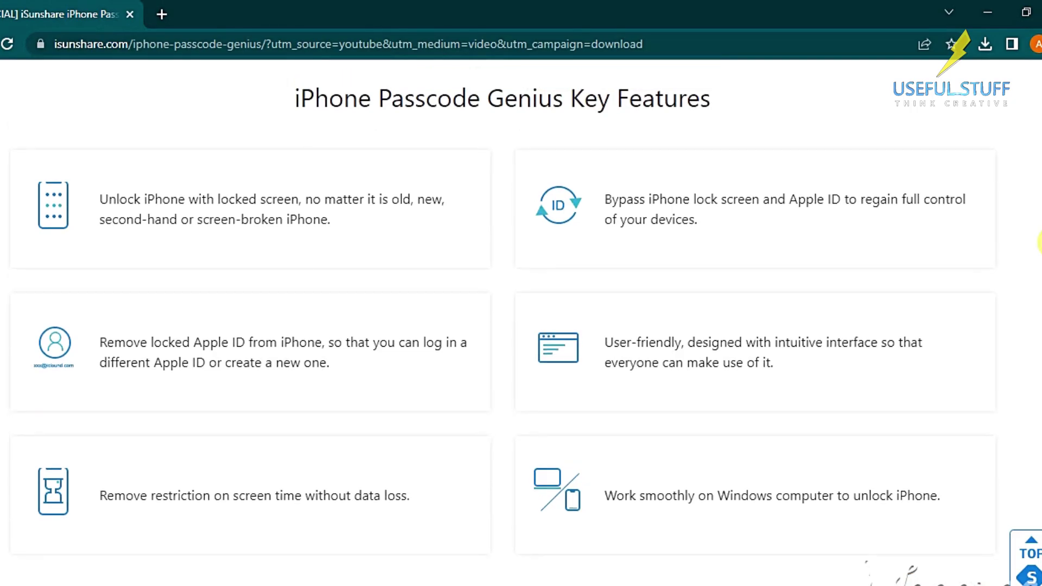
{"action": "scroll", "coordinate": [1033, 220], "scroll_direction": "up", "scroll_amount": 2}
{"action": "scroll", "coordinate": [1034, 162], "scroll_direction": "up", "scroll_amount": 5}
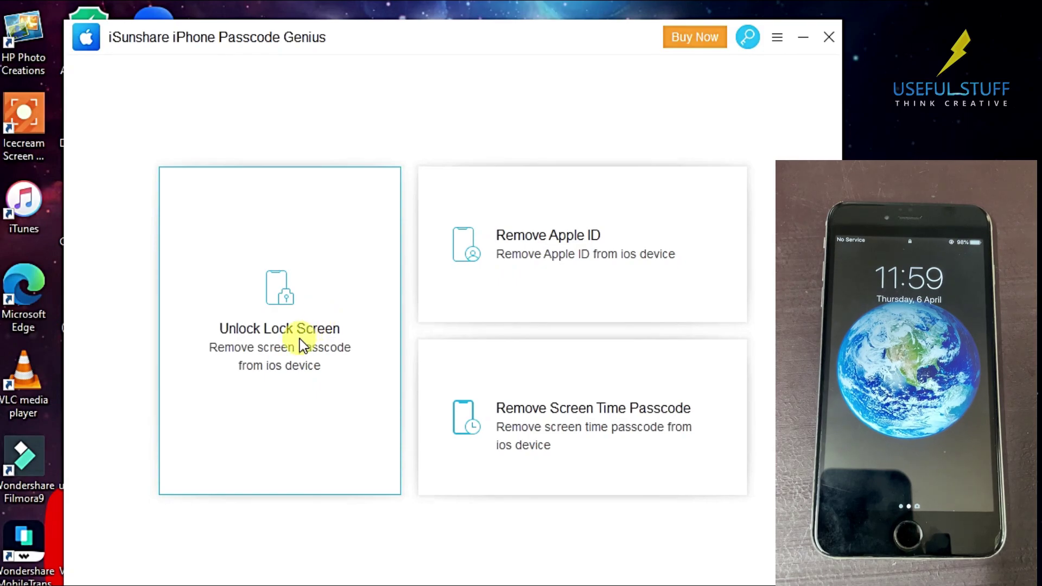
Choose Unlock Lock Screen mode and start it to reach the USB connection prompt.
{"action": "left_click", "coordinate": [299, 338]}
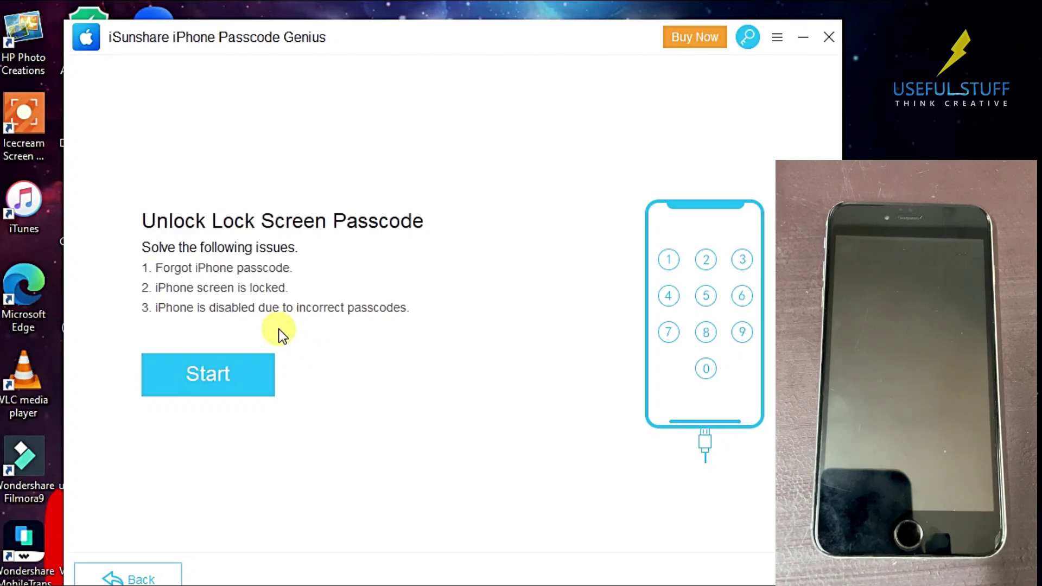
{"action": "left_click", "coordinate": [226, 362]}
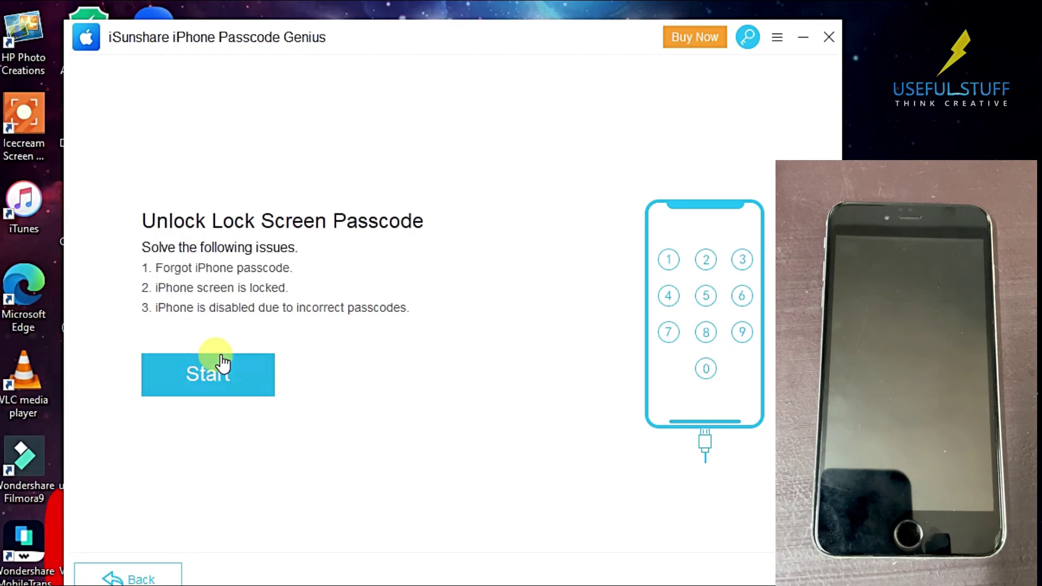
{"action": "left_click", "coordinate": [214, 365]}
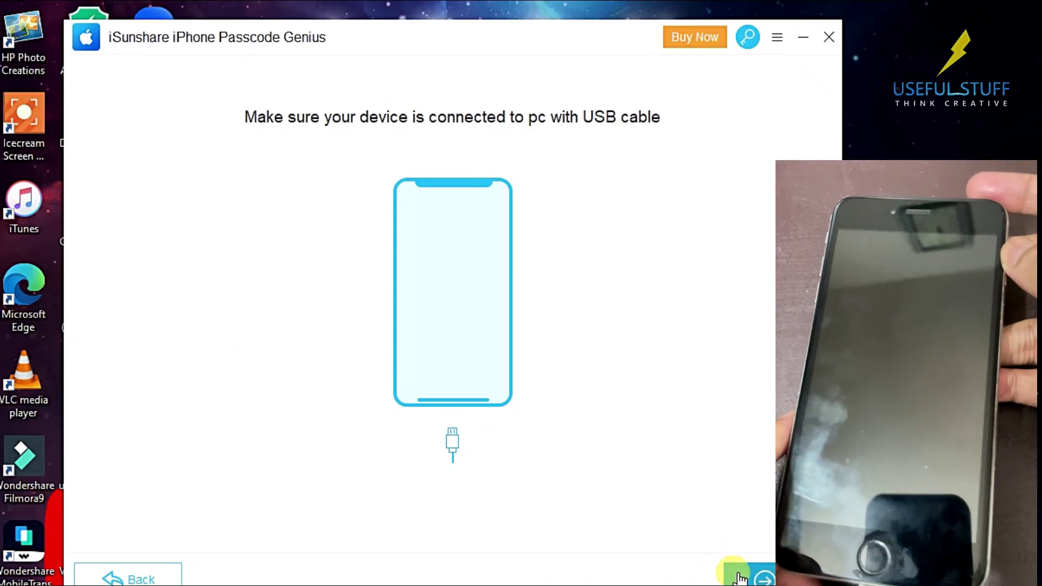
View the DFU instructions, restart the unlock, and confirm the connected iPhone 6 Plus is detected.
{"action": "left_click", "coordinate": [740, 576]}
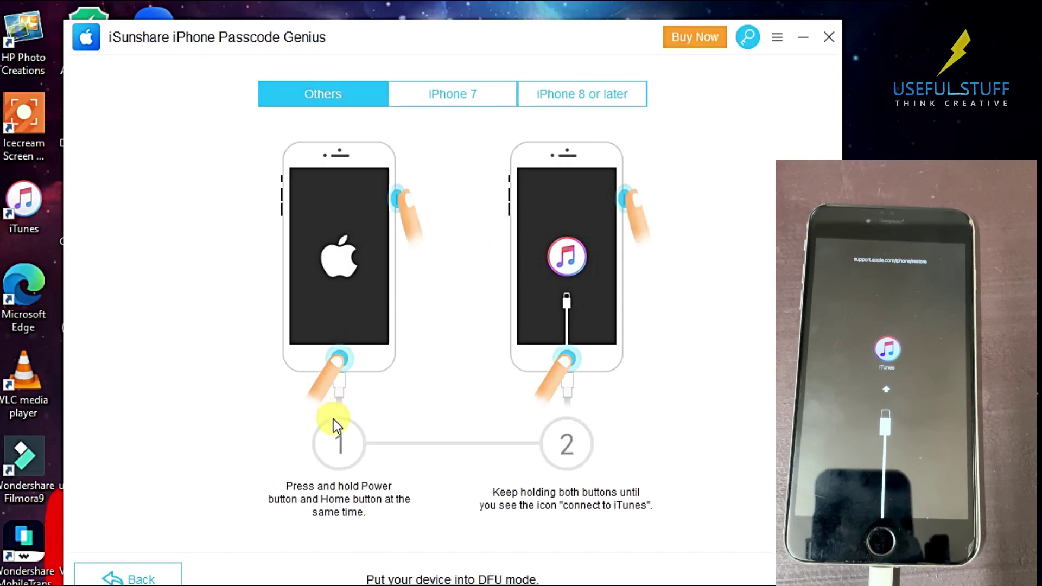
{"action": "left_click", "coordinate": [140, 574]}
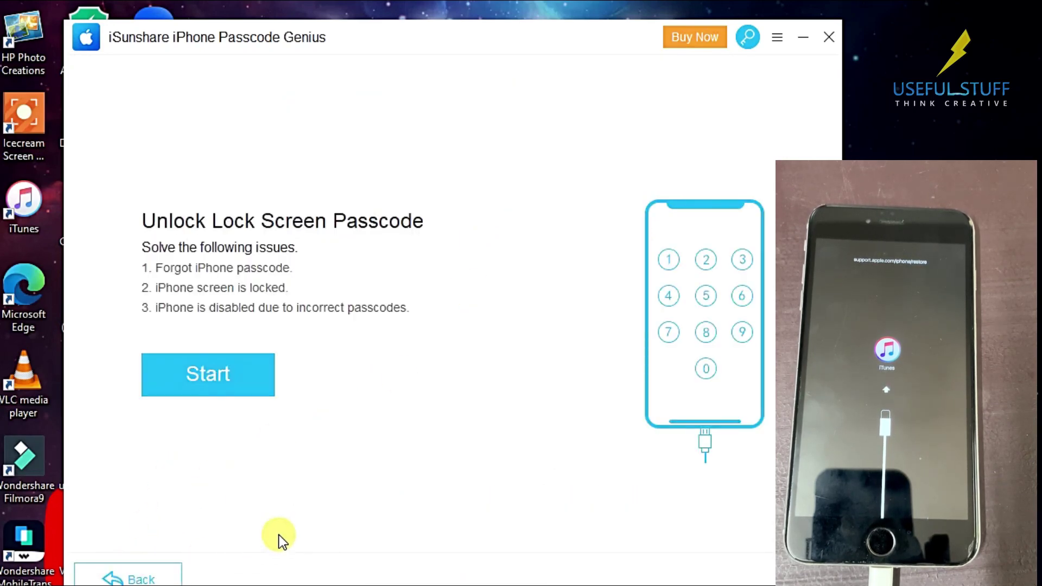
{"action": "left_click", "coordinate": [222, 370]}
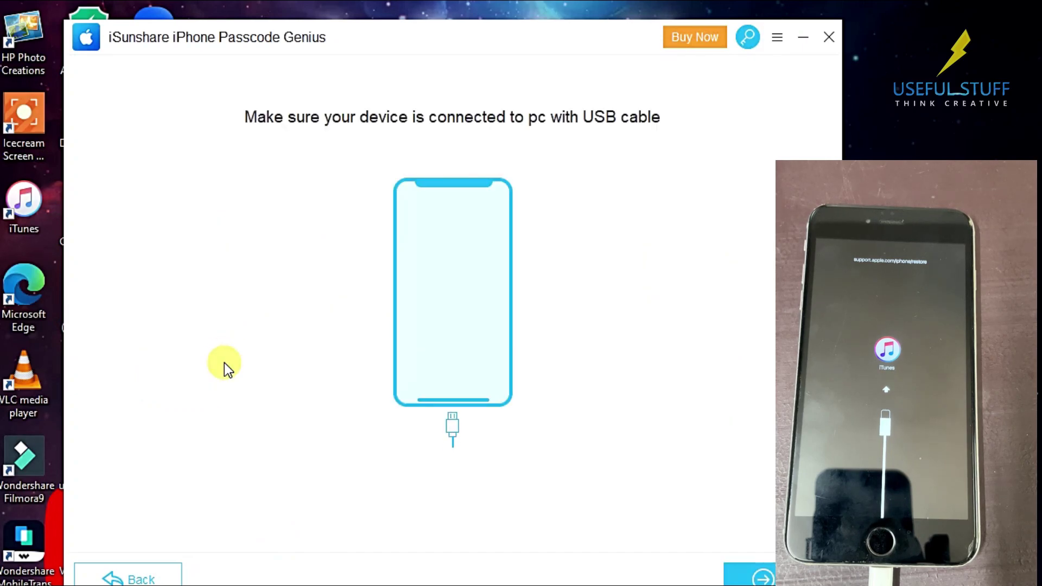
{"action": "left_click", "coordinate": [749, 576]}
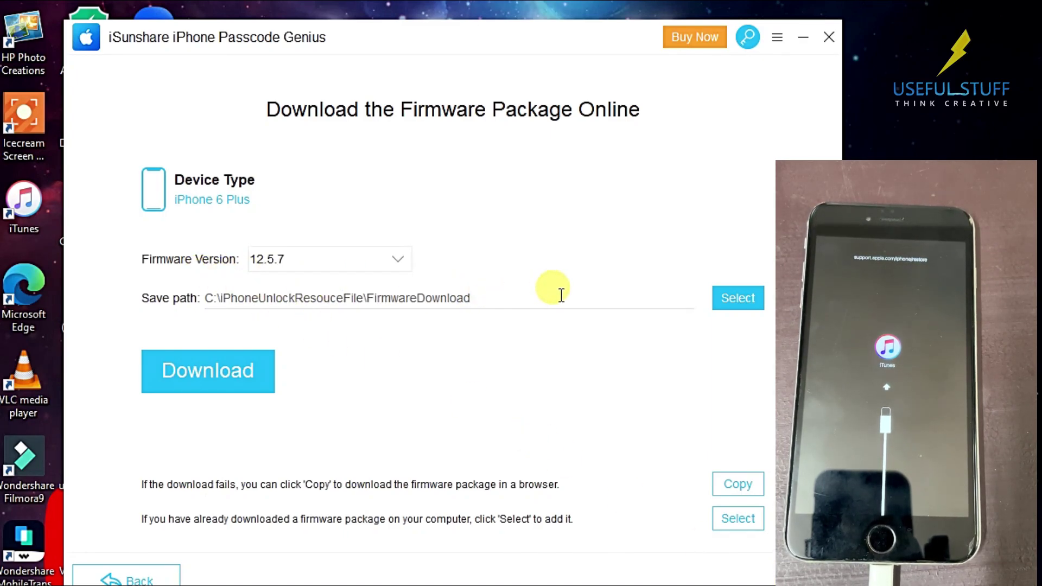
Request the 12.5.7 firmware package download for the iPhone 6 Plus.
{"action": "left_click", "coordinate": [203, 373]}
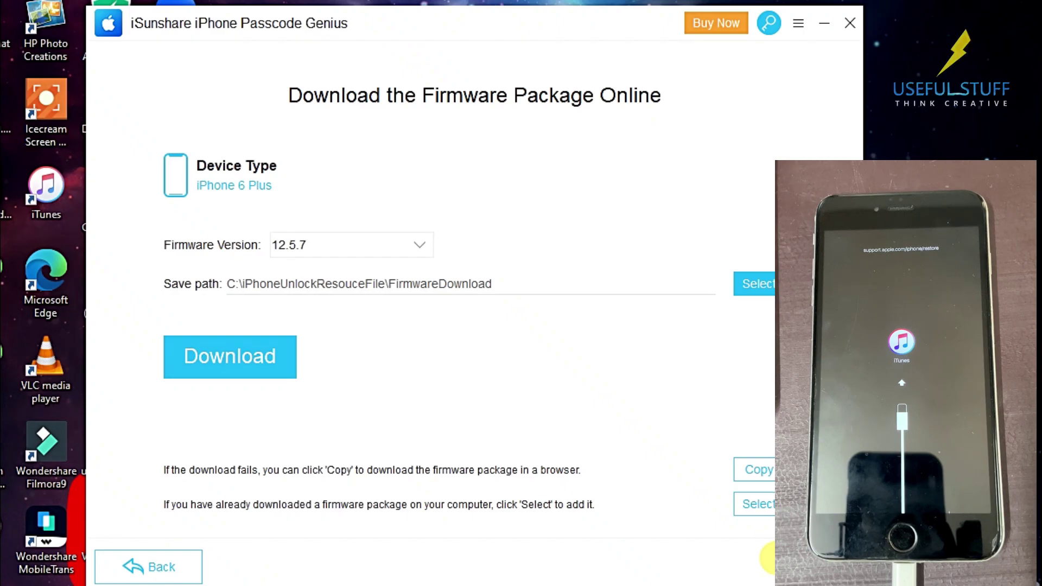
Copy the firmware link for a Chrome download and check the IPSW download progress.
{"action": "left_click", "coordinate": [745, 467]}
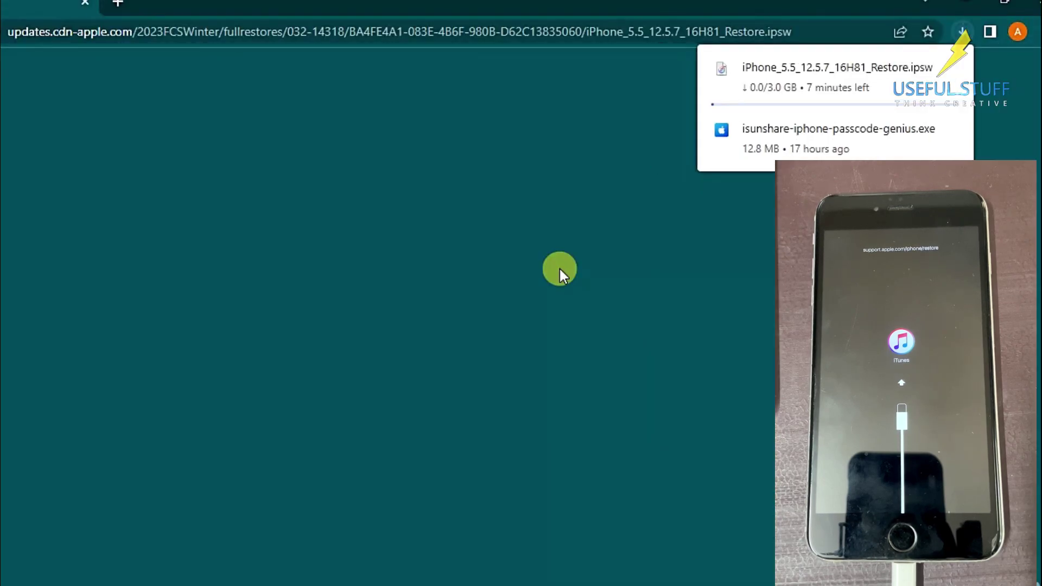
{"action": "left_click", "coordinate": [963, 31]}
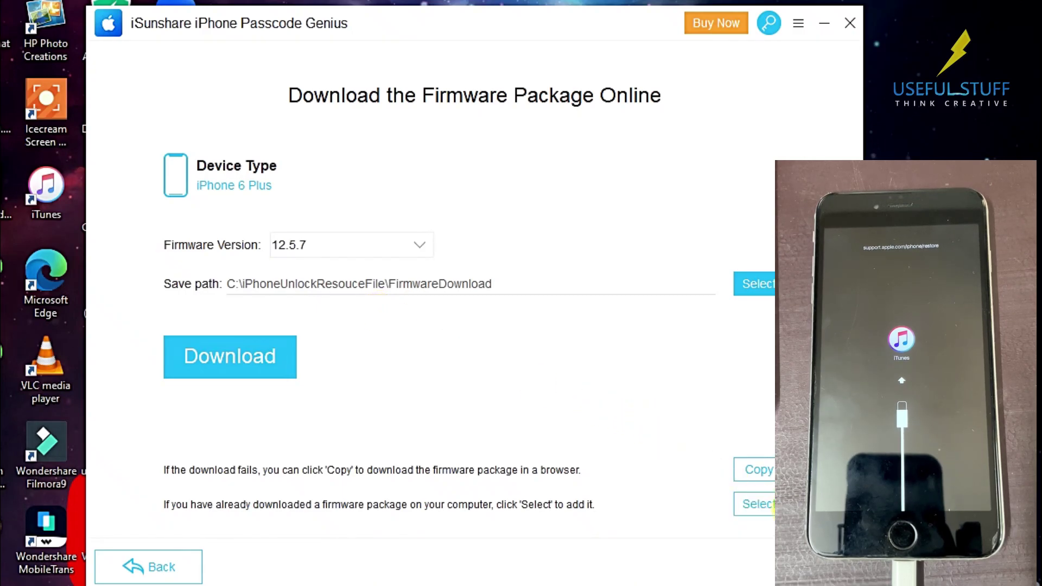
Load iPhone_5.5_12.5.7_16H81_Restore from Downloads so the firmware verifies.
{"action": "left_click", "coordinate": [771, 507]}
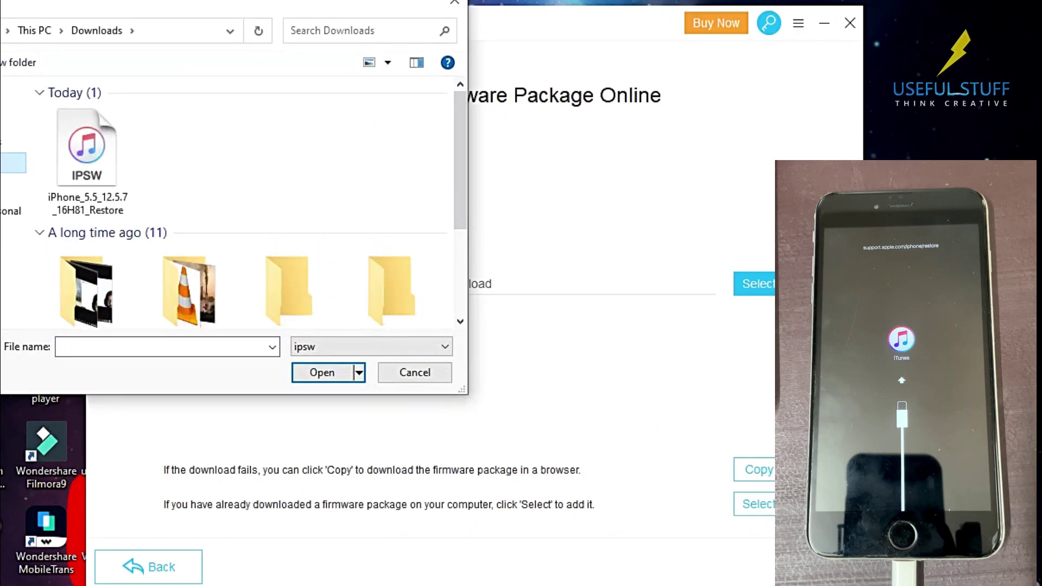
{"action": "left_click", "coordinate": [105, 137]}
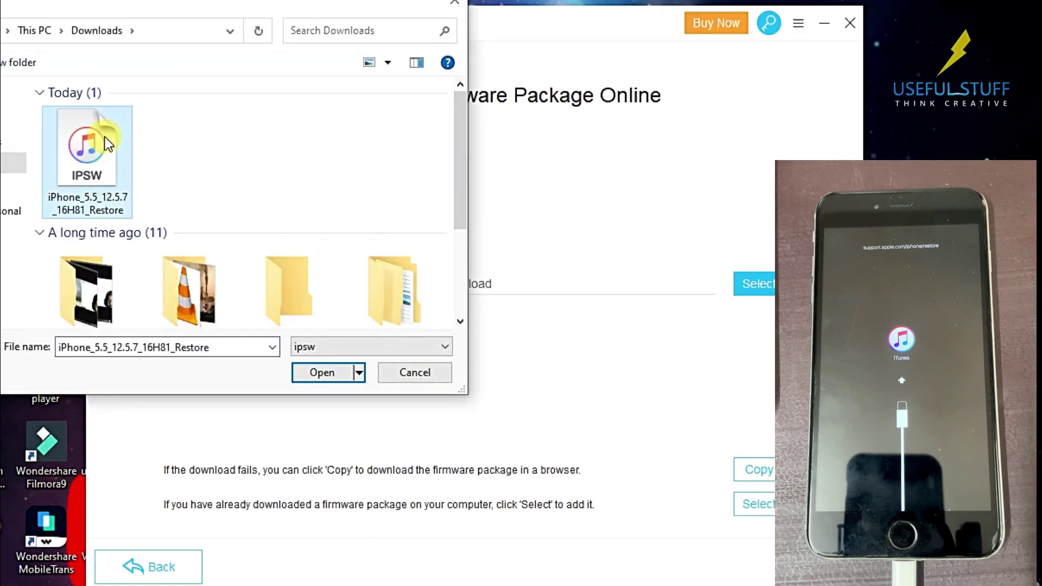
{"action": "left_click", "coordinate": [327, 370]}
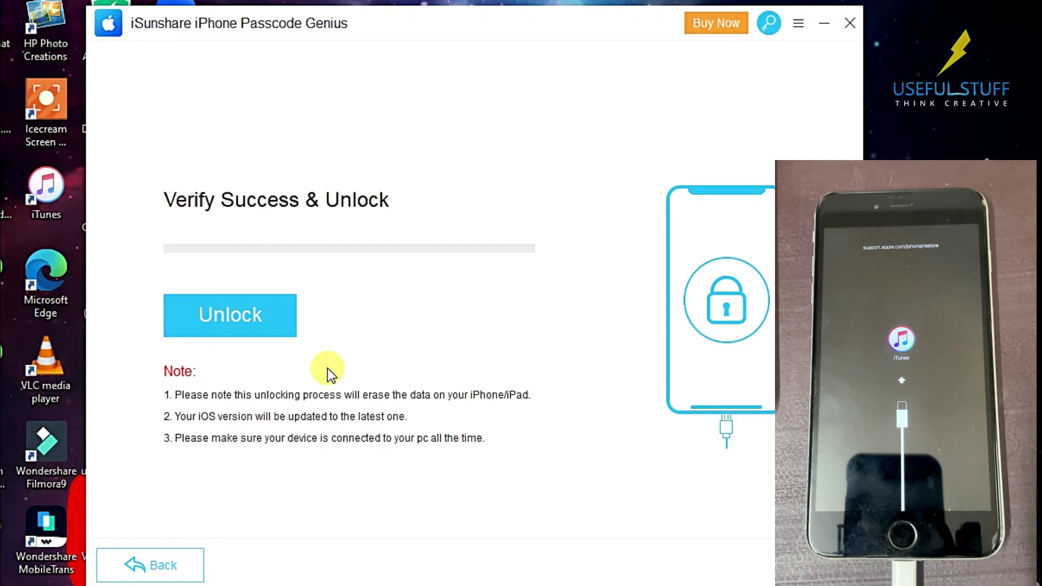
Start the unlock to remove the iPhone 6 Plus lock screen passcode.
{"action": "left_click", "coordinate": [251, 314]}
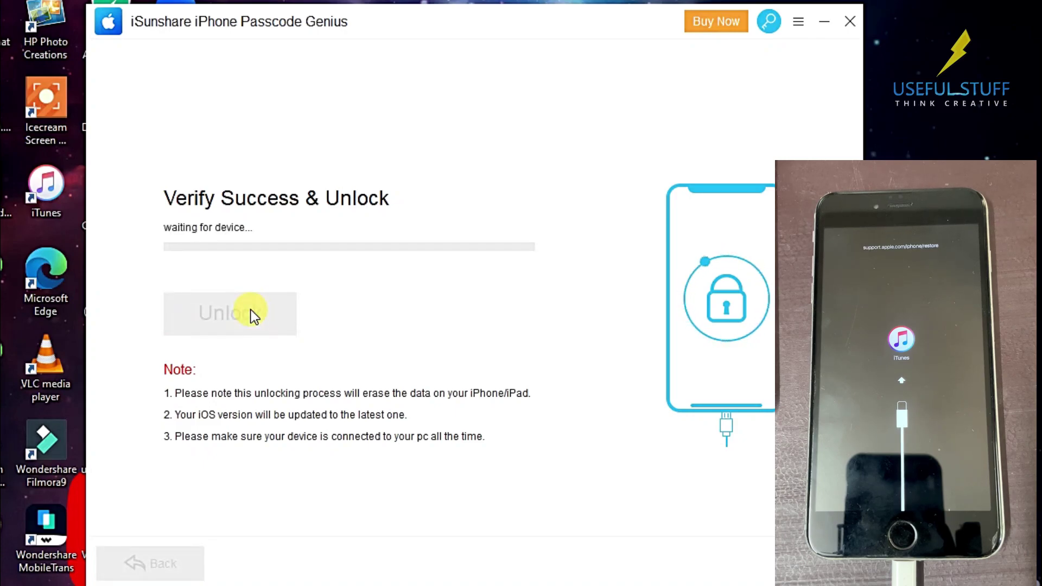